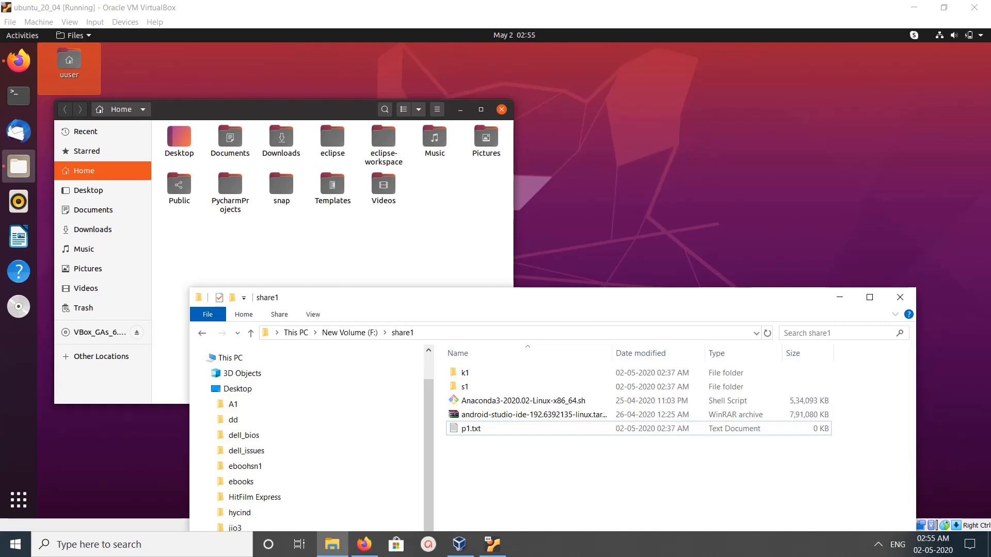
Reposition the host's share1 Explorer window and select p1.txt in it.
{"action": "left_click_drag", "start_coordinate": [542, 298], "coordinate": [587, 257]}
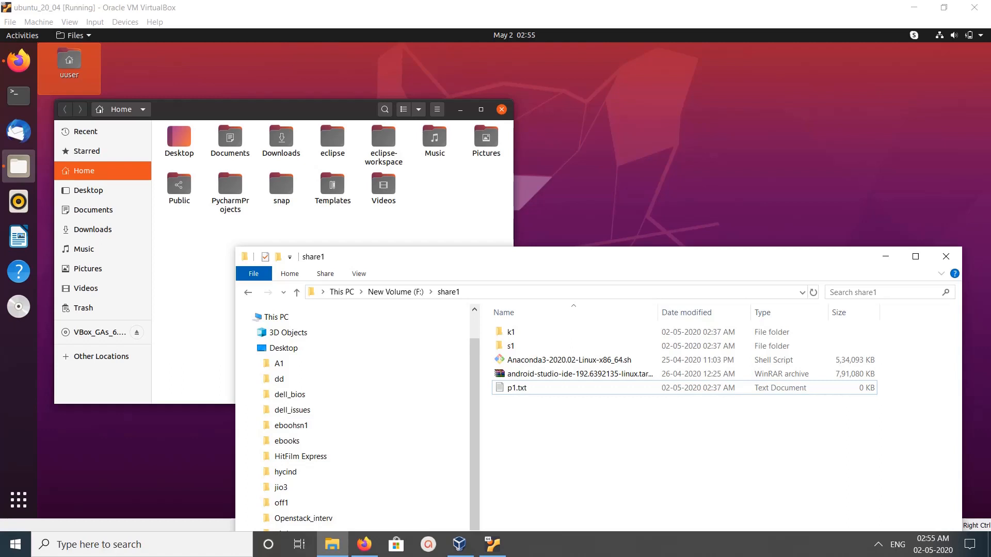
{"action": "left_click_drag", "start_coordinate": [588, 256], "coordinate": [555, 297]}
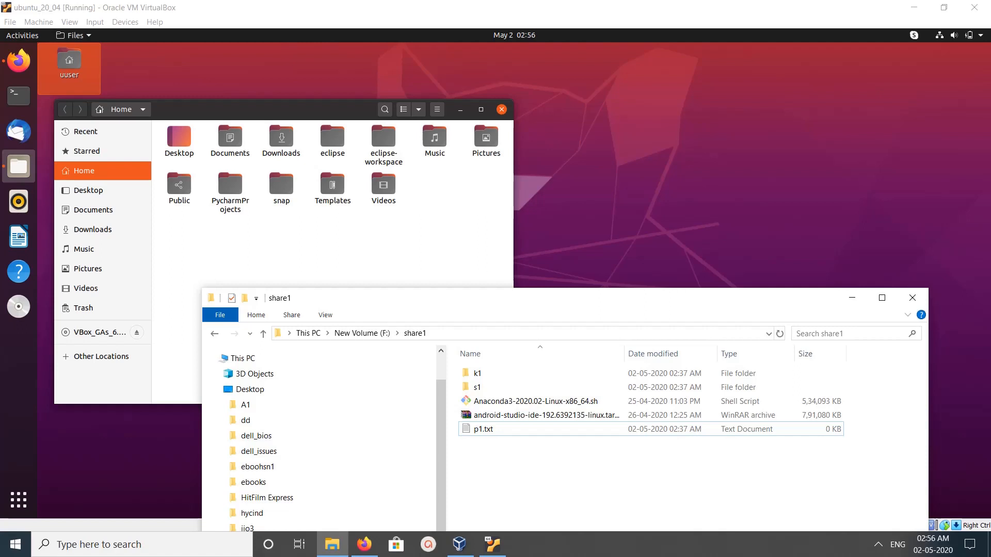
{"action": "left_click", "coordinate": [483, 429]}
{"action": "left_click", "coordinate": [491, 544]}
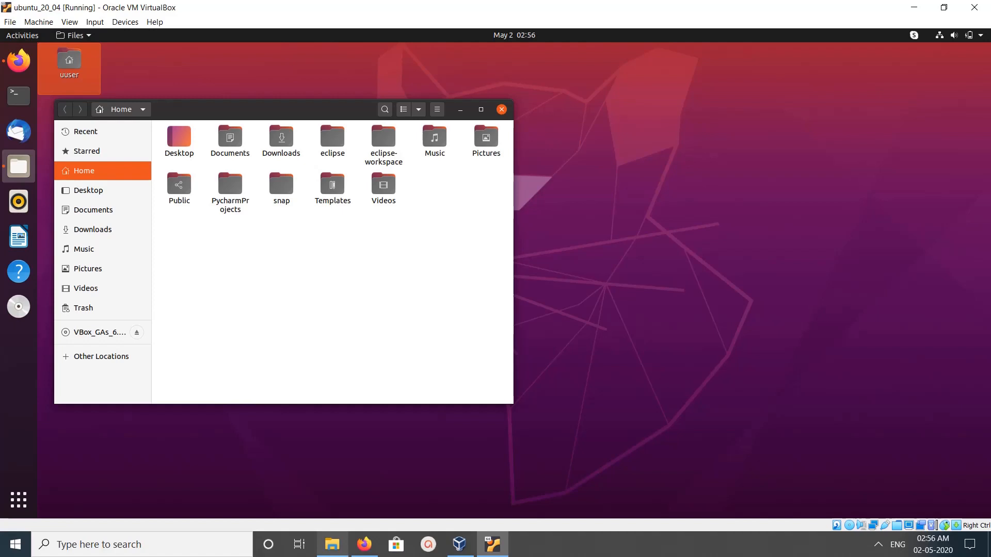
{"action": "left_click", "coordinate": [332, 545]}
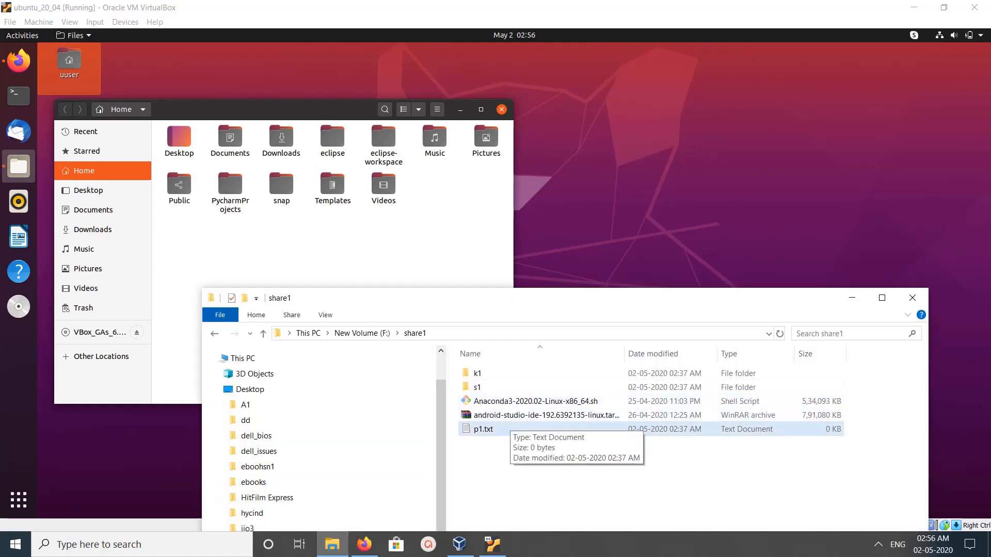
{"action": "left_click_drag", "start_coordinate": [483, 429], "coordinate": [428, 232]}
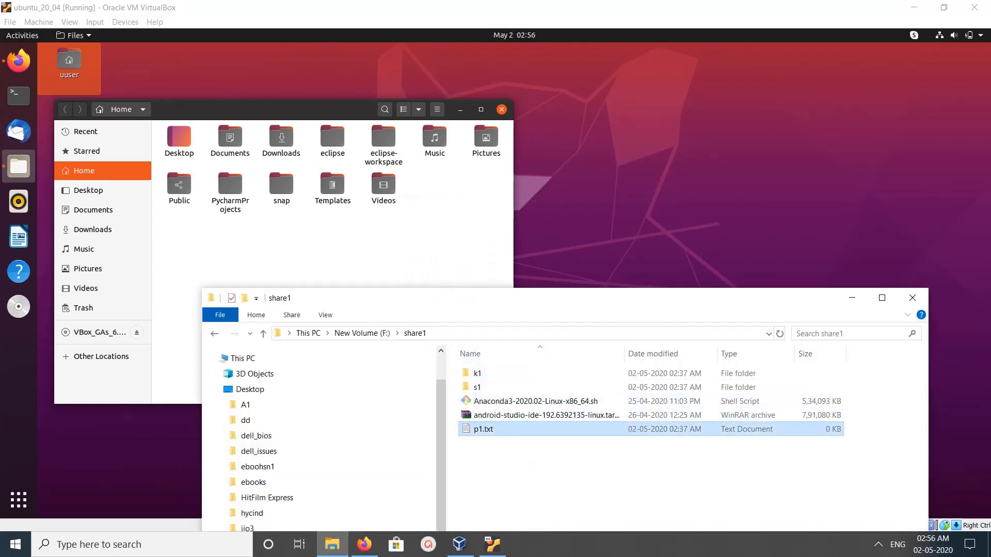
{"action": "left_click_drag", "start_coordinate": [483, 429], "coordinate": [423, 225]}
{"action": "key", "text": "alt+Tab"}
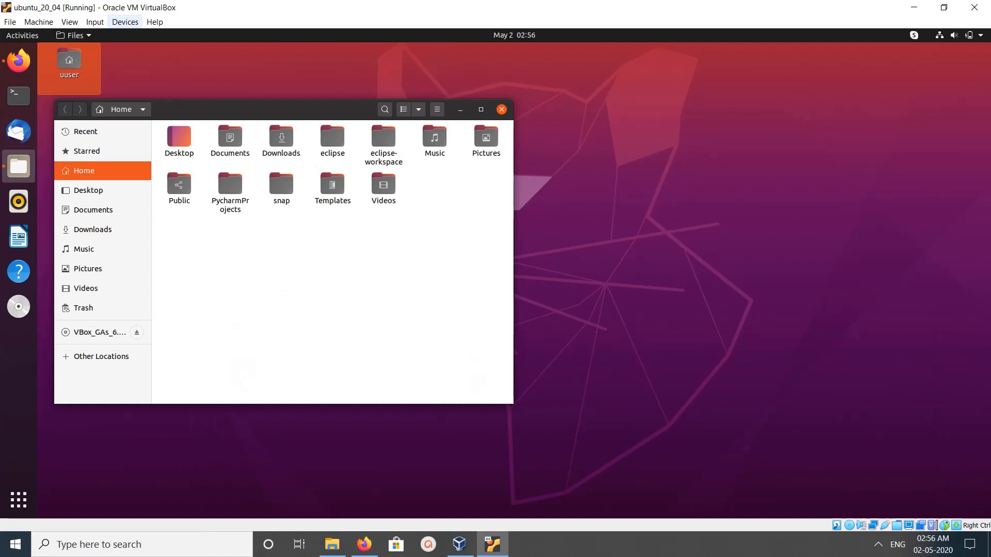
Set the VM's Drag and Drop mode to Bidirectional from the Devices menu.
{"action": "left_click", "coordinate": [124, 22]}
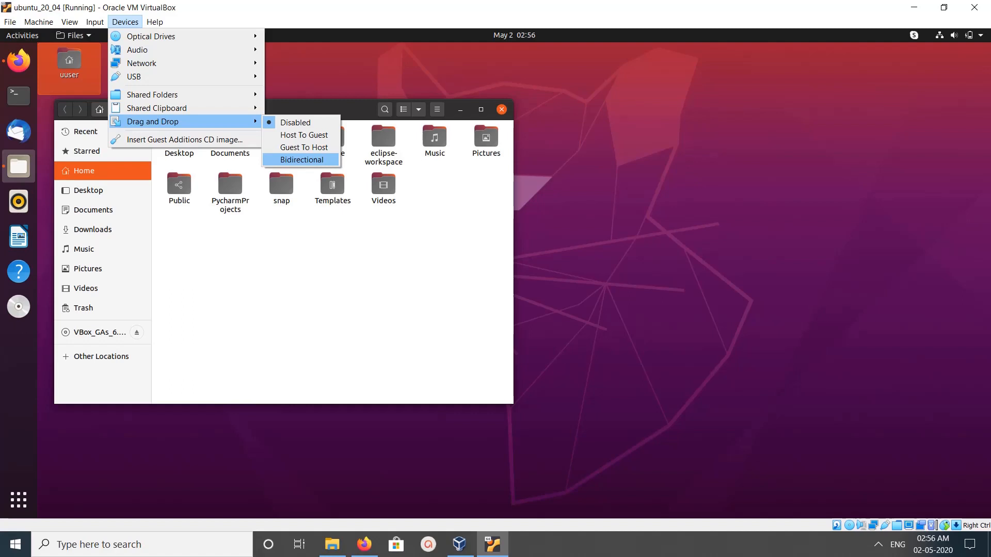
{"action": "left_click", "coordinate": [301, 159]}
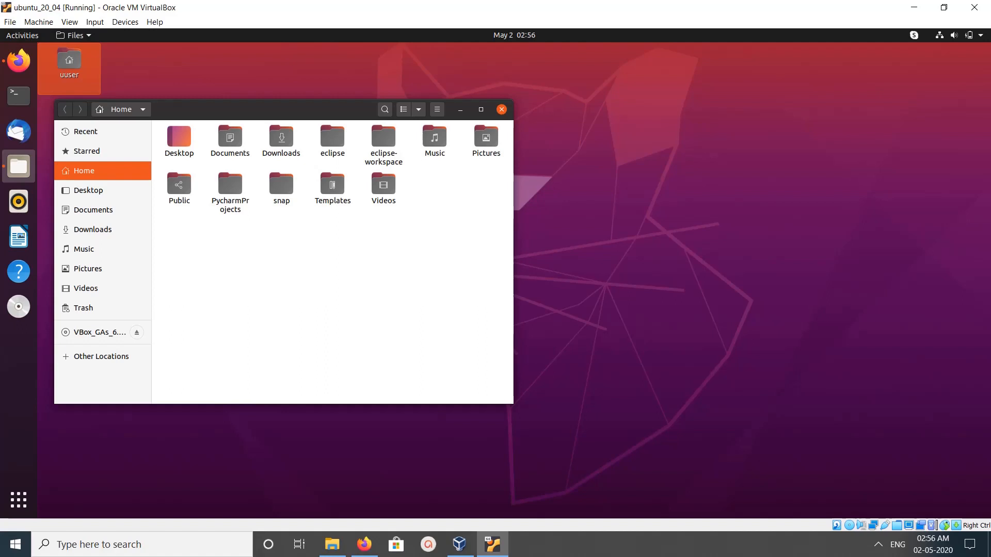
Drag p1.txt from share1 onto the Ubuntu Home folder, then toggle between guest and Explorer to verify.
{"action": "left_click", "coordinate": [332, 544]}
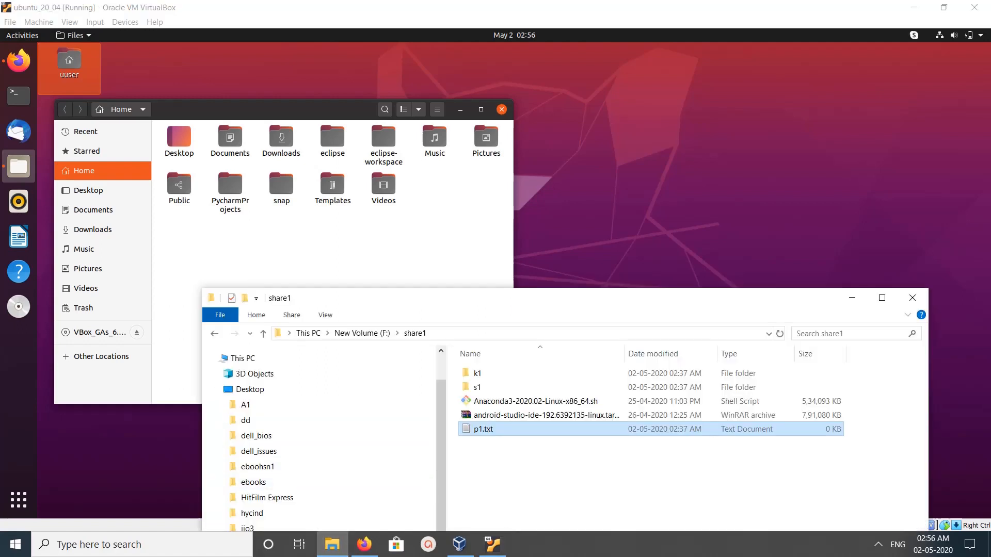
{"action": "left_click_drag", "start_coordinate": [483, 429], "coordinate": [461, 232]}
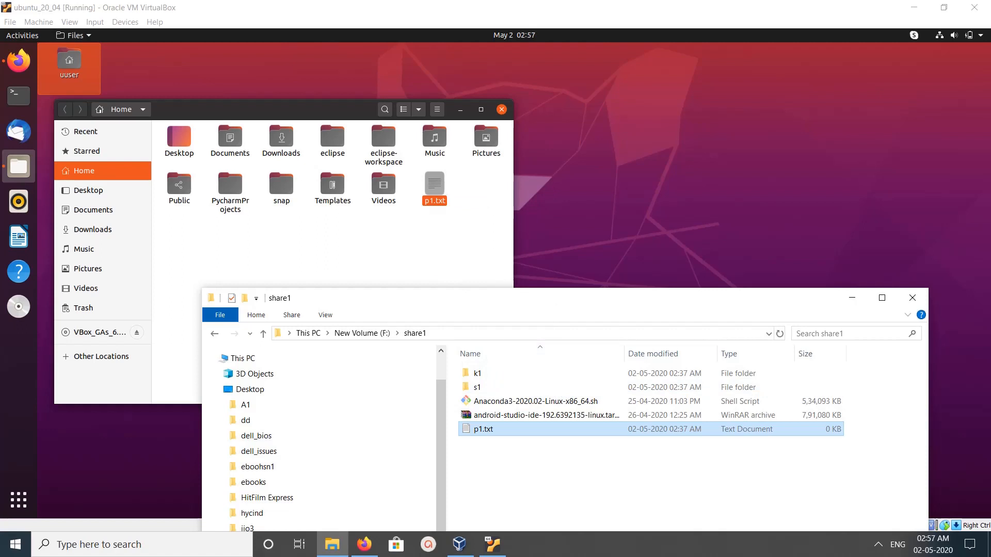
{"action": "left_click", "coordinate": [492, 544]}
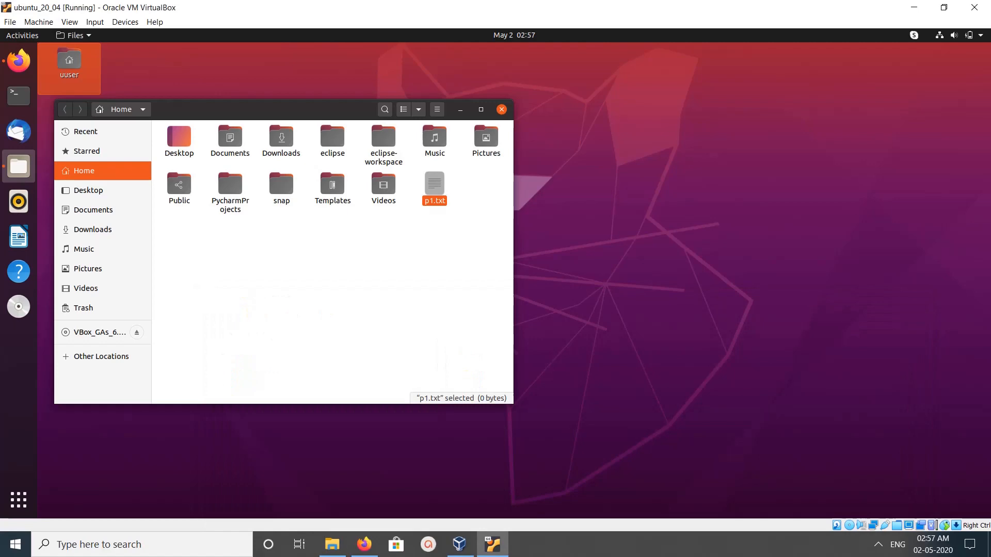
{"action": "left_click", "coordinate": [332, 543]}
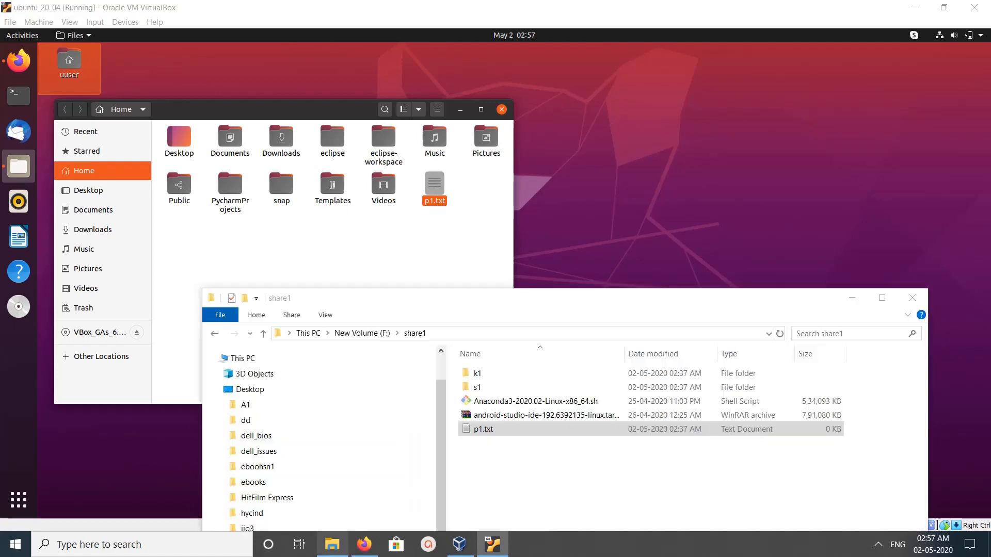
{"action": "left_click", "coordinate": [332, 544]}
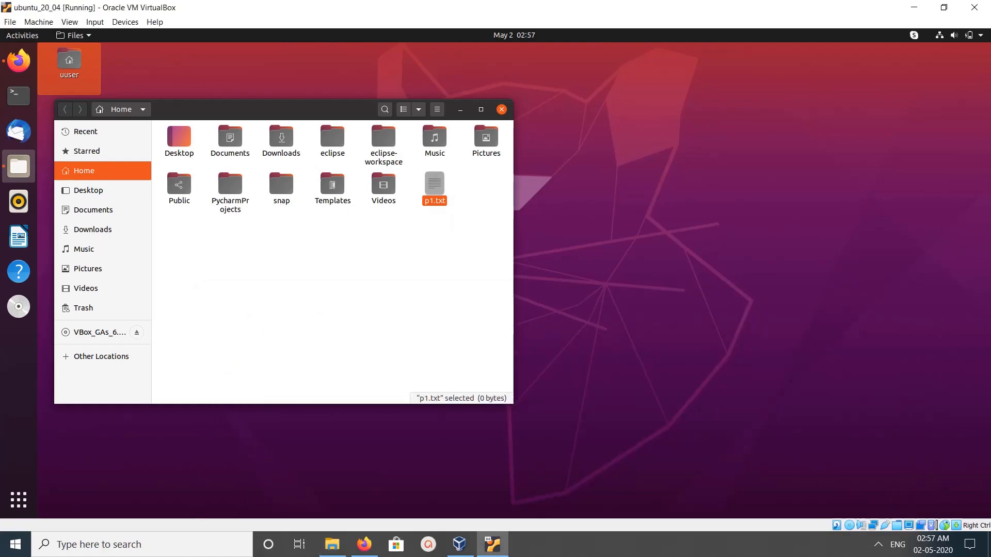
{"action": "left_click", "coordinate": [333, 544]}
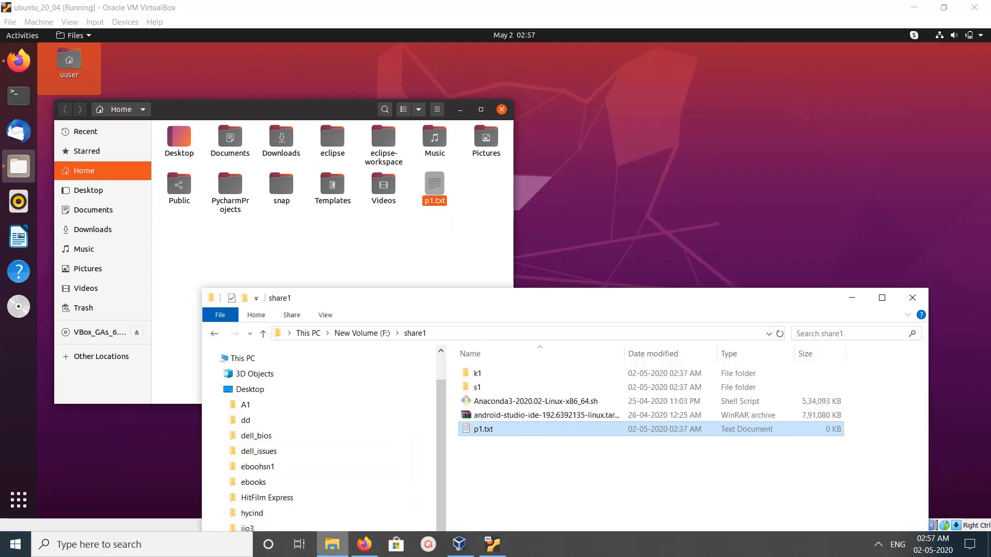